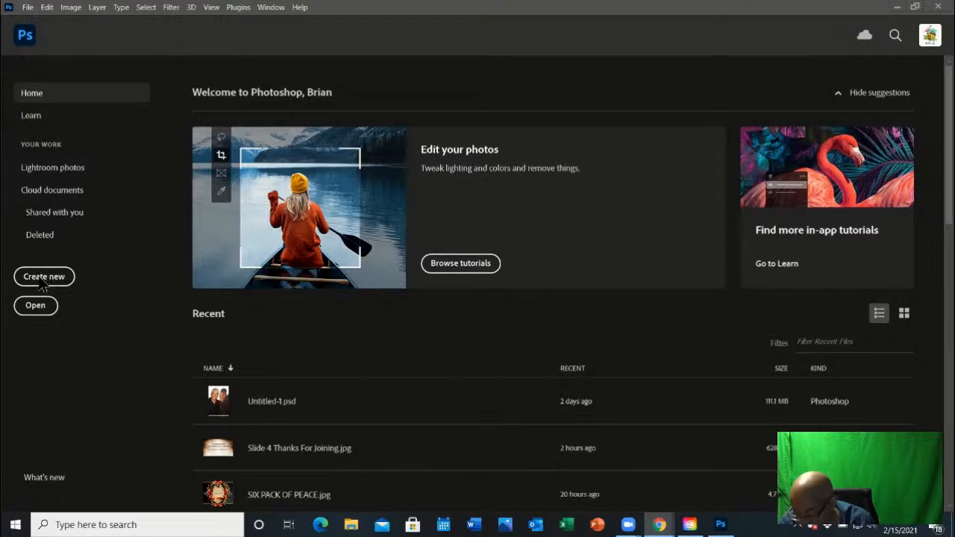
Create a new document from the saved 8x10 aluminum panel preset, switched to landscape at 10 x 8 inches and 300 ppi
click(39, 278)
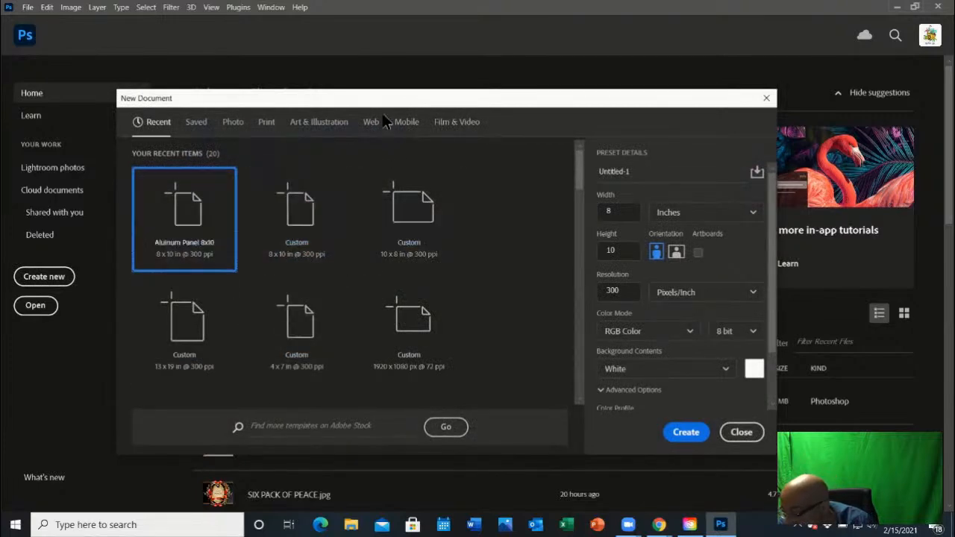
drag(375, 99, 372, 71)
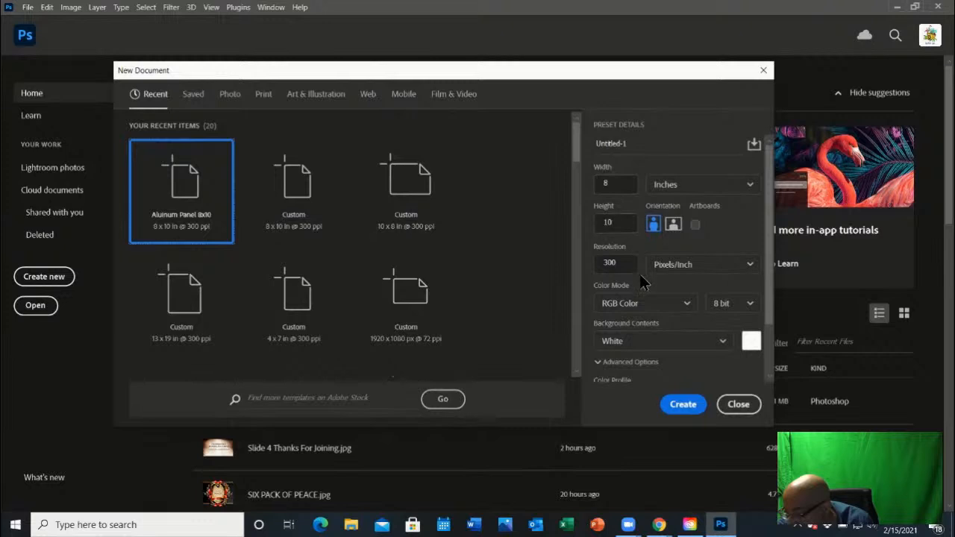
click(750, 187)
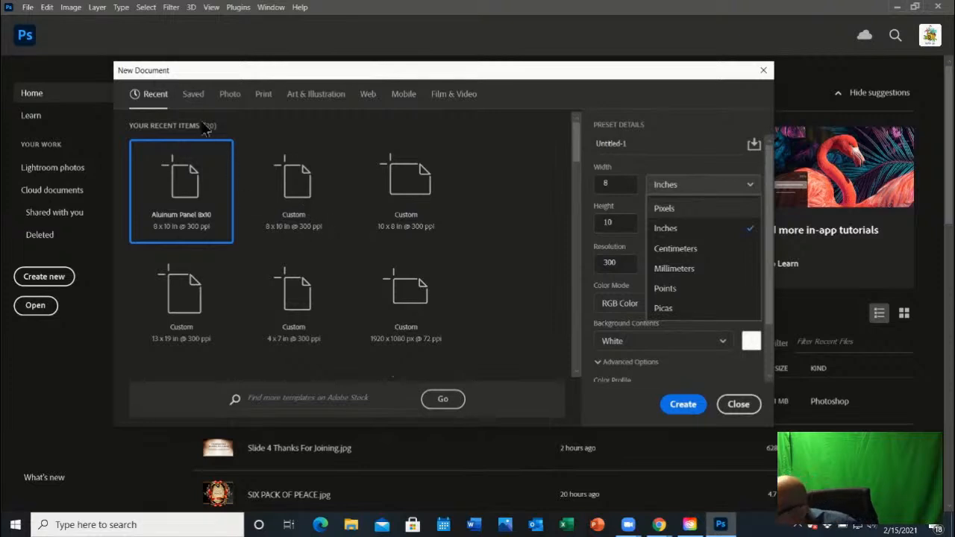
click(189, 100)
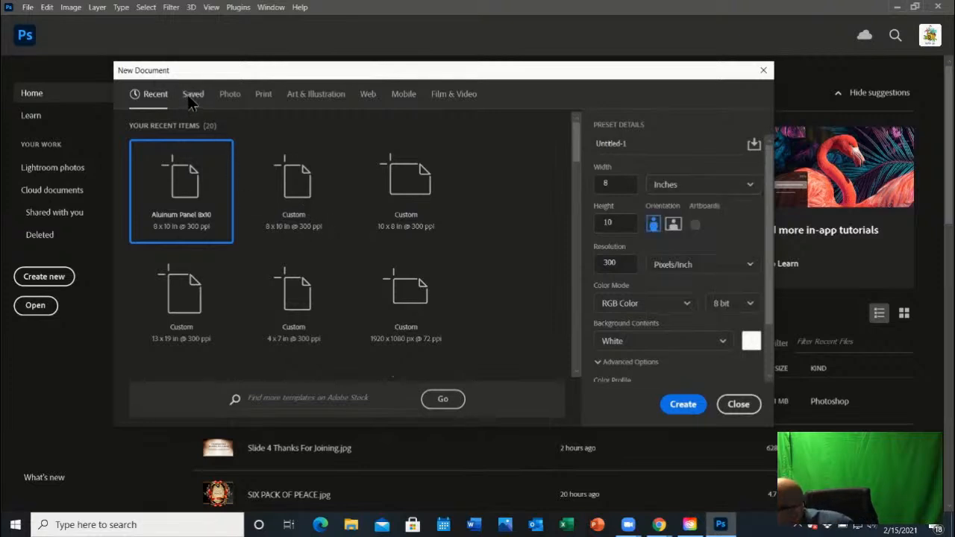
click(190, 101)
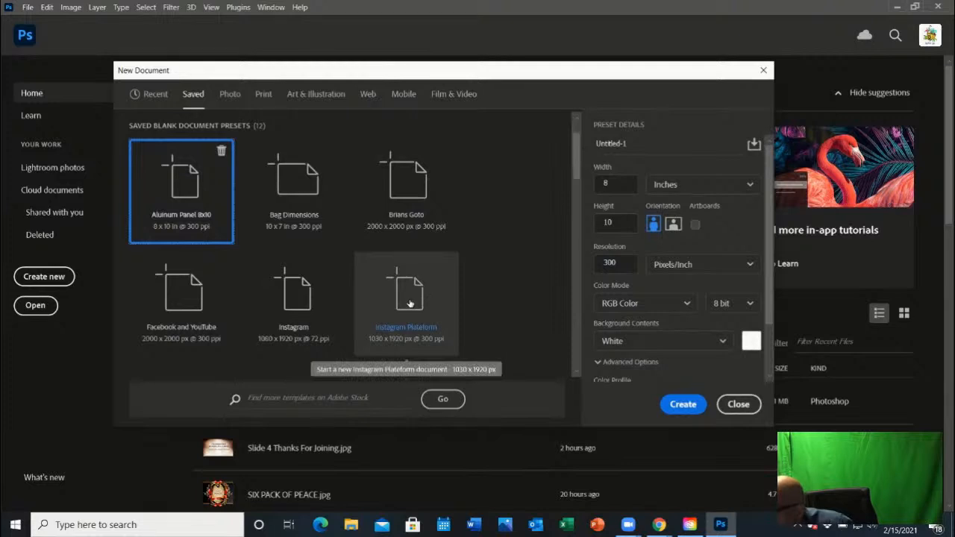
scroll(409, 303, down, 3)
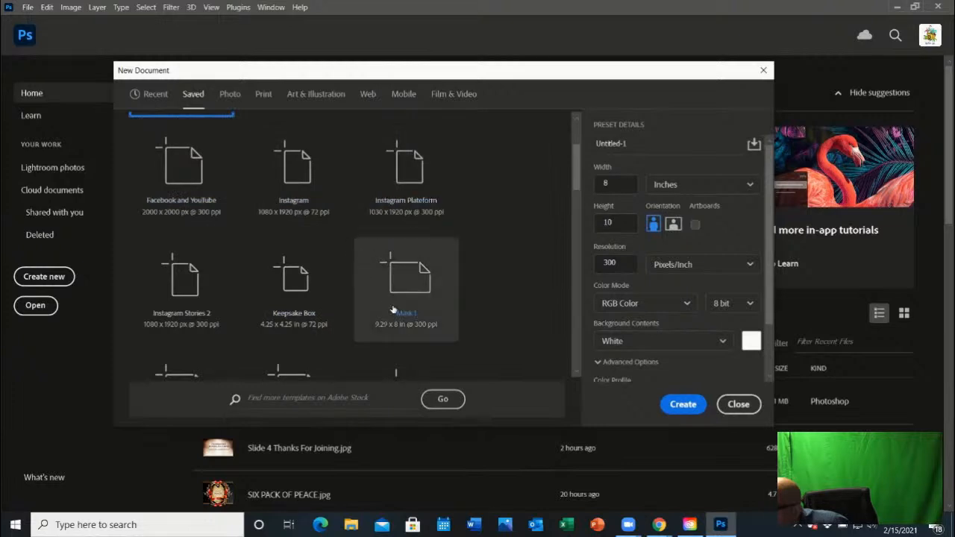
scroll(179, 217, up, 2)
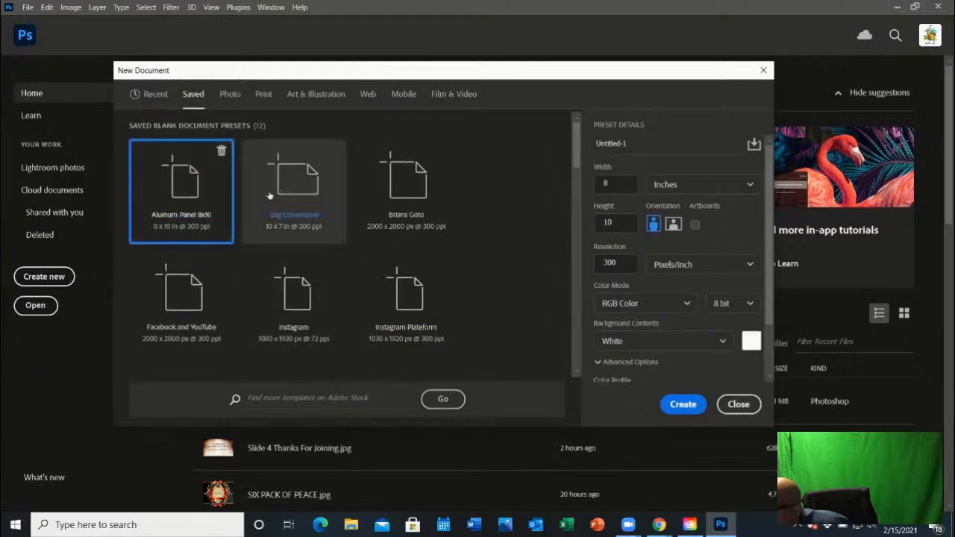
click(674, 224)
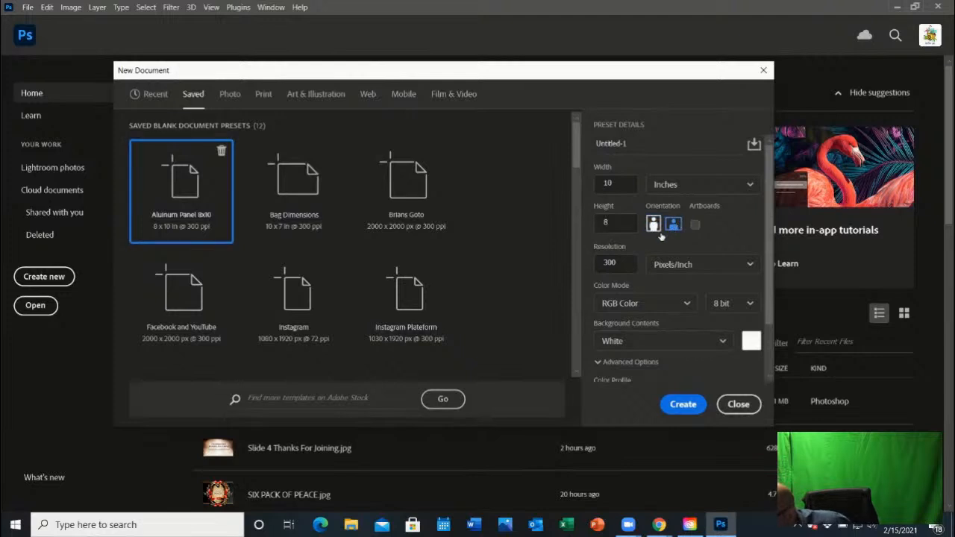
click(682, 405)
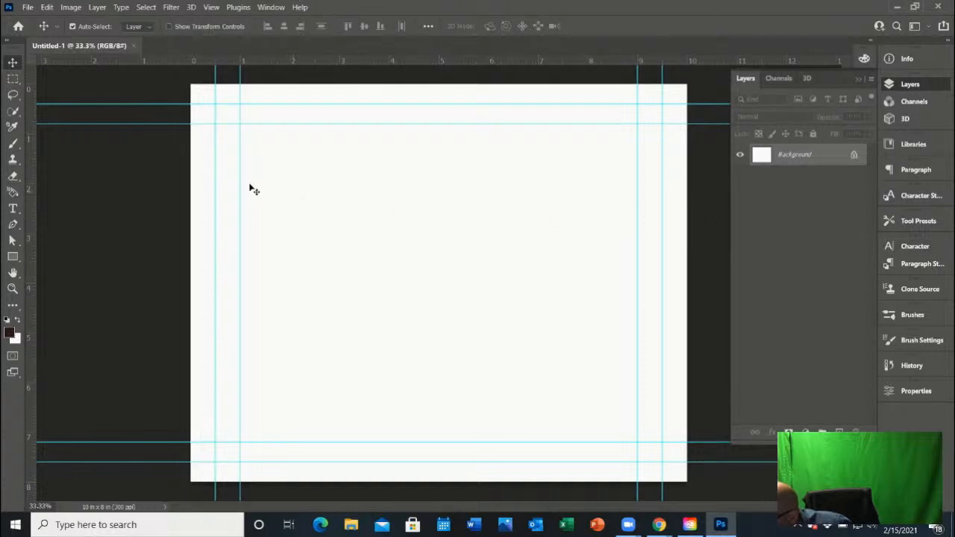
Open the SIX PACK OF HOPE image from the vectorstock_1313237 folder
click(28, 9)
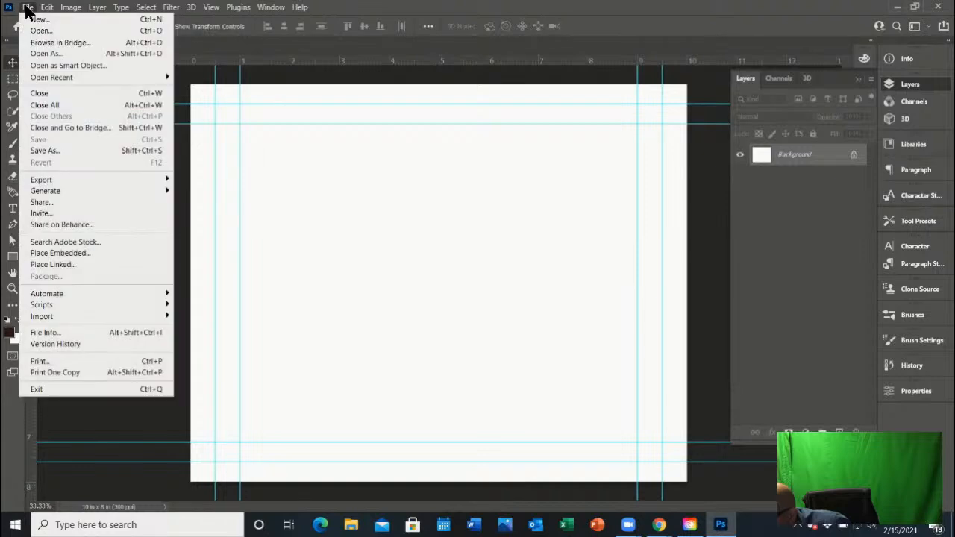
click(43, 31)
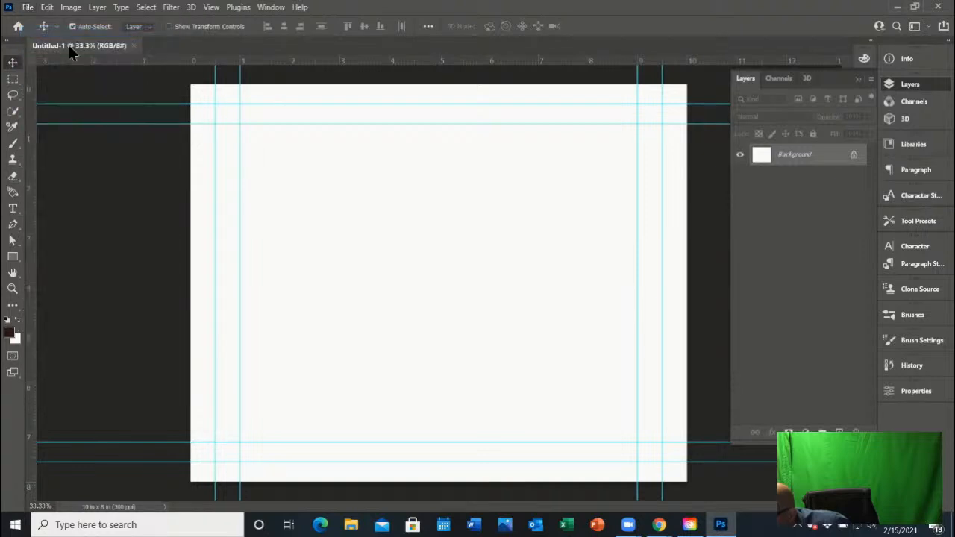
click(343, 120)
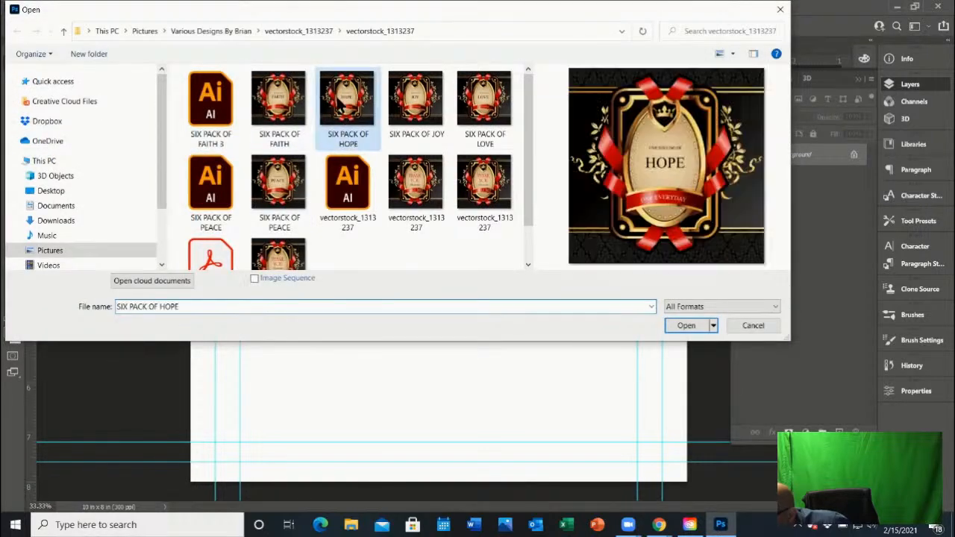
click(686, 328)
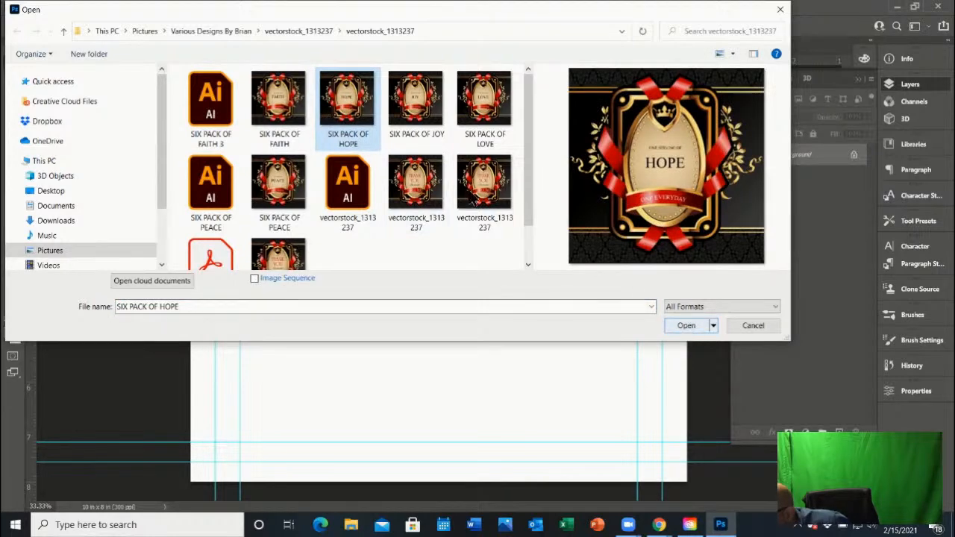
click(685, 326)
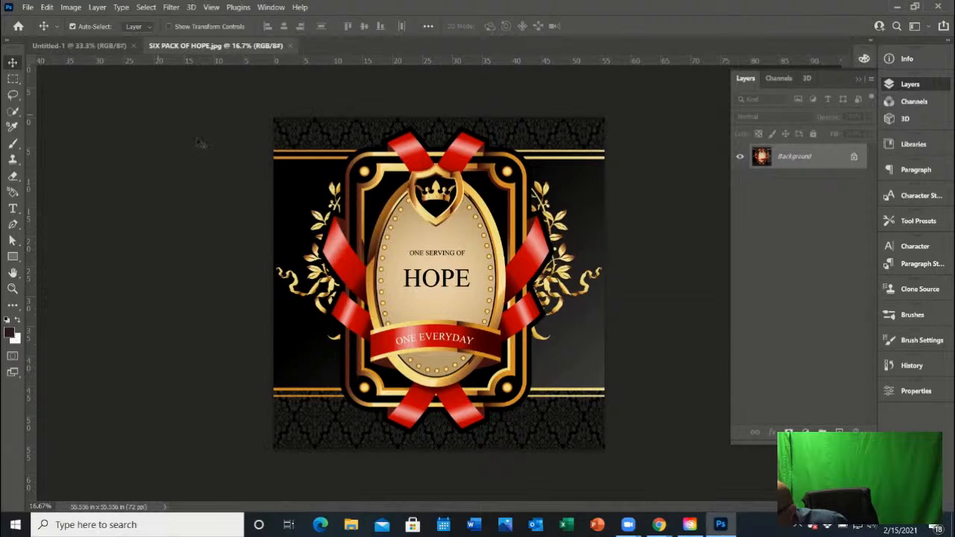
Convert the HOPE image's background to a normal layer and bring the image into the Untitled-1 document
drag(410, 235, 337, 254)
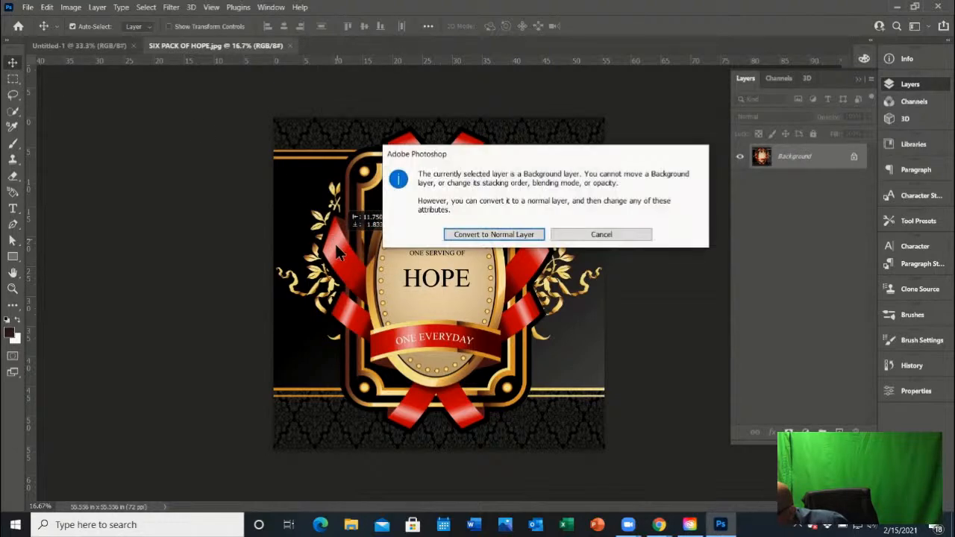
click(505, 236)
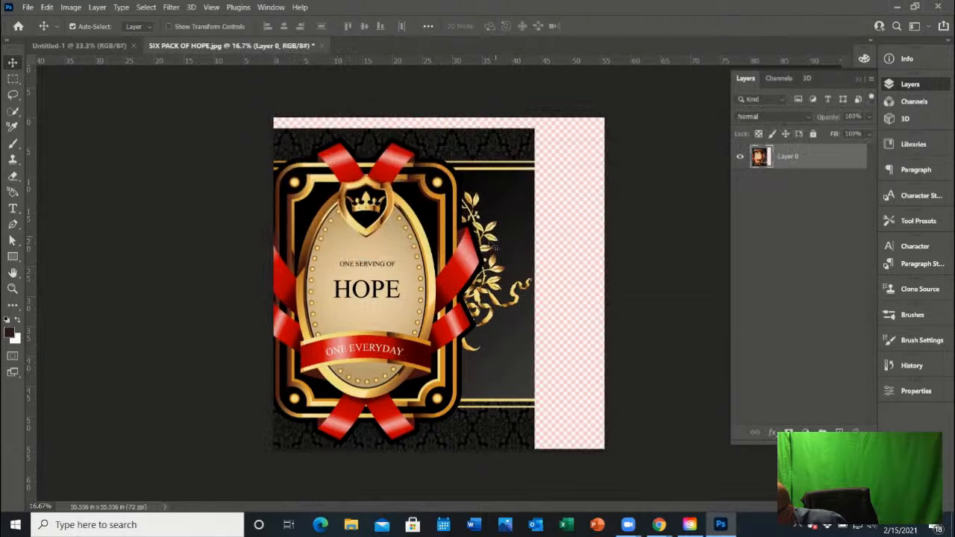
drag(458, 268, 444, 317)
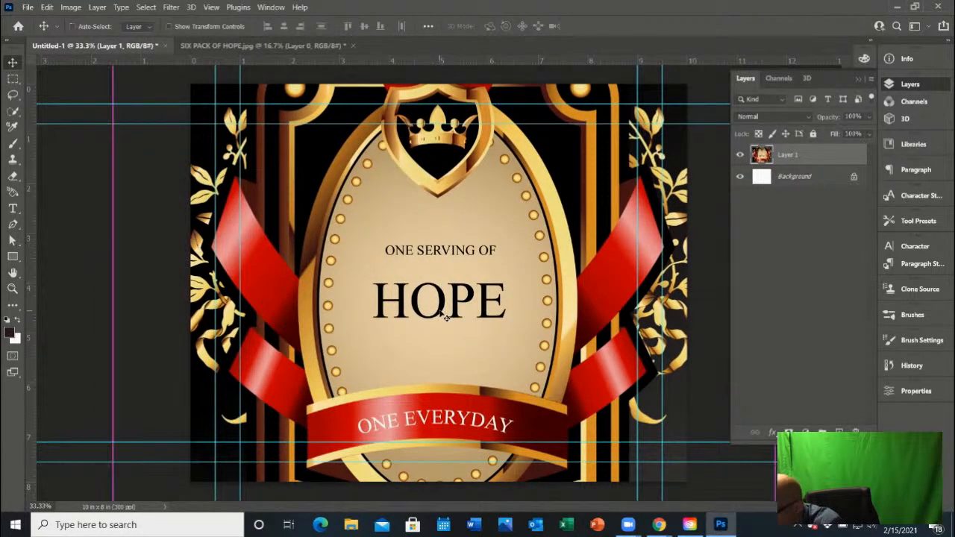
Scale the HOPE image proportionally to about 51% and center it on the white canvas
scroll(444, 317, down, 3)
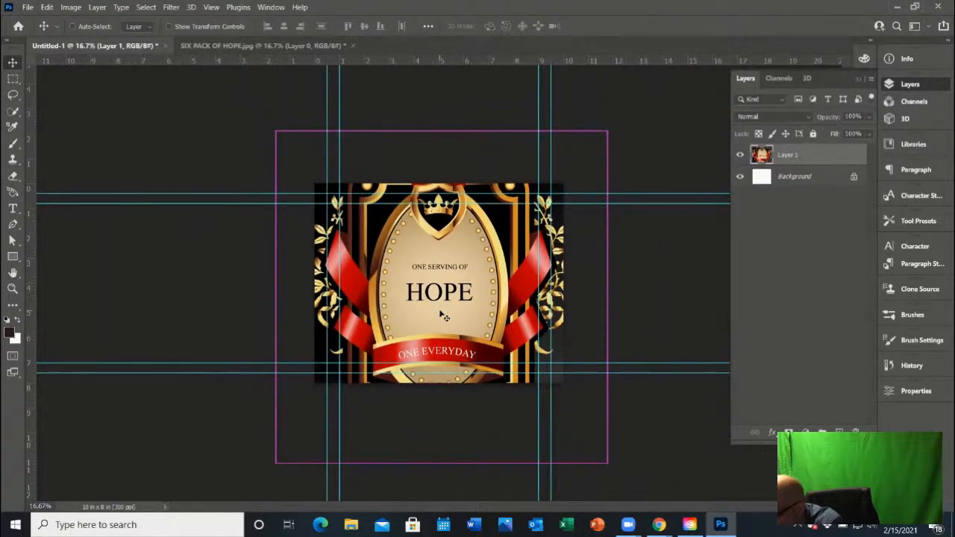
key(ctrl)
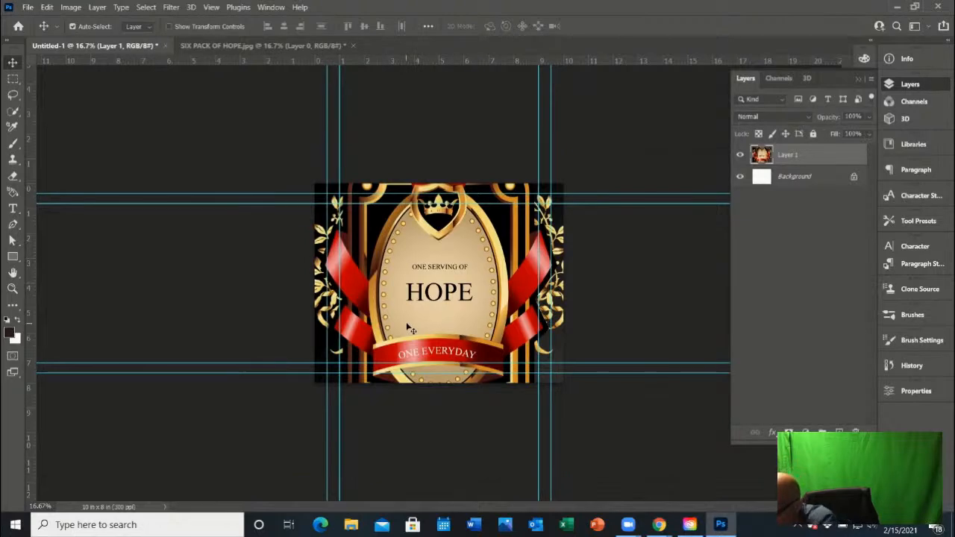
key(ctrl+t)
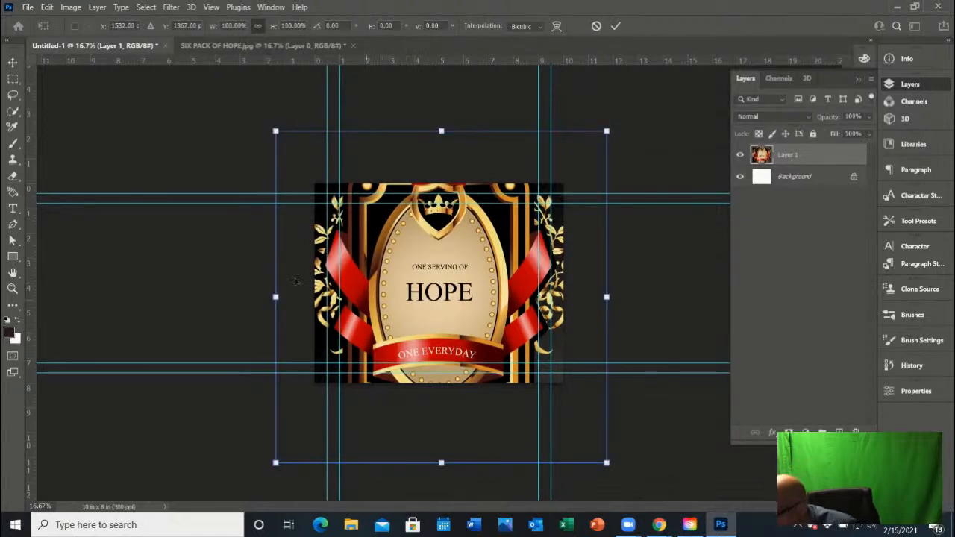
drag(282, 134, 399, 219)
drag(484, 304, 422, 249)
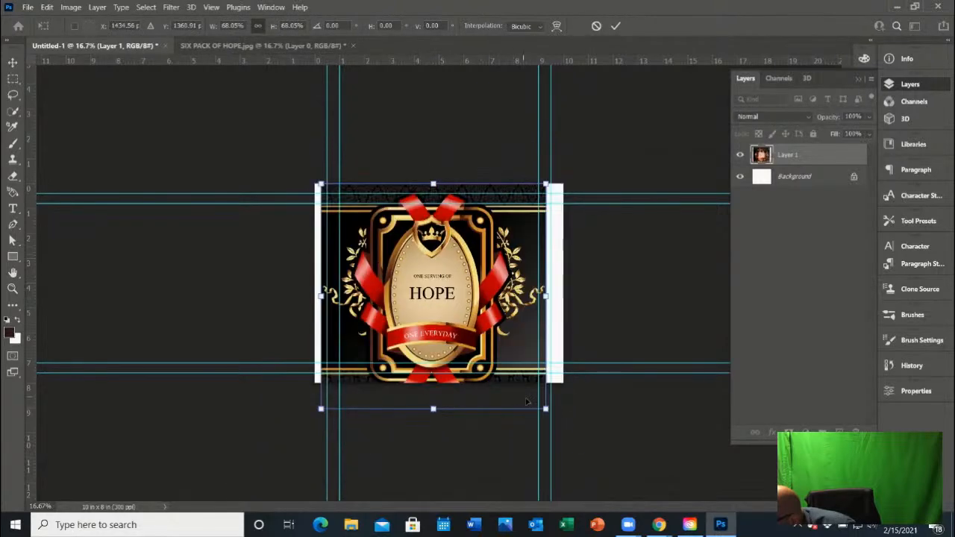
drag(545, 411, 490, 357)
drag(417, 302, 453, 314)
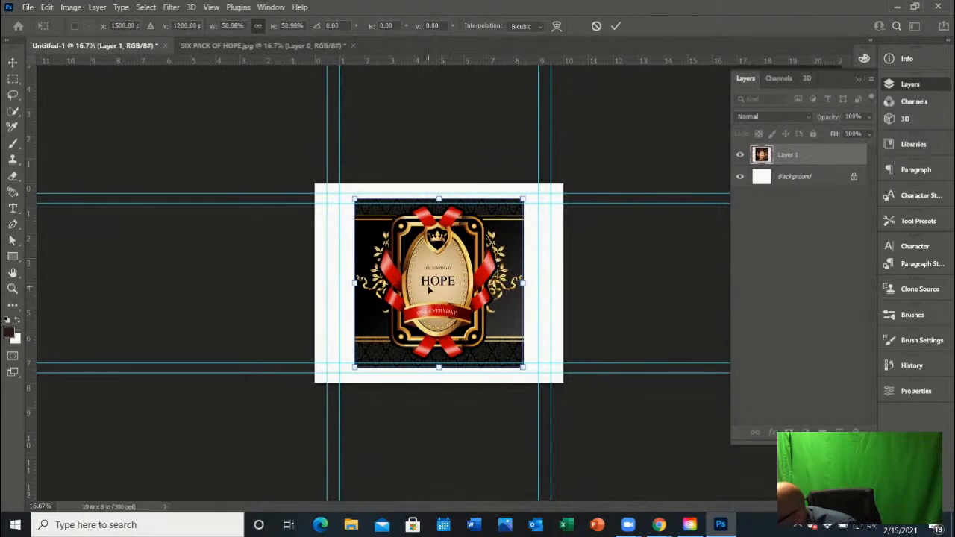
click(616, 30)
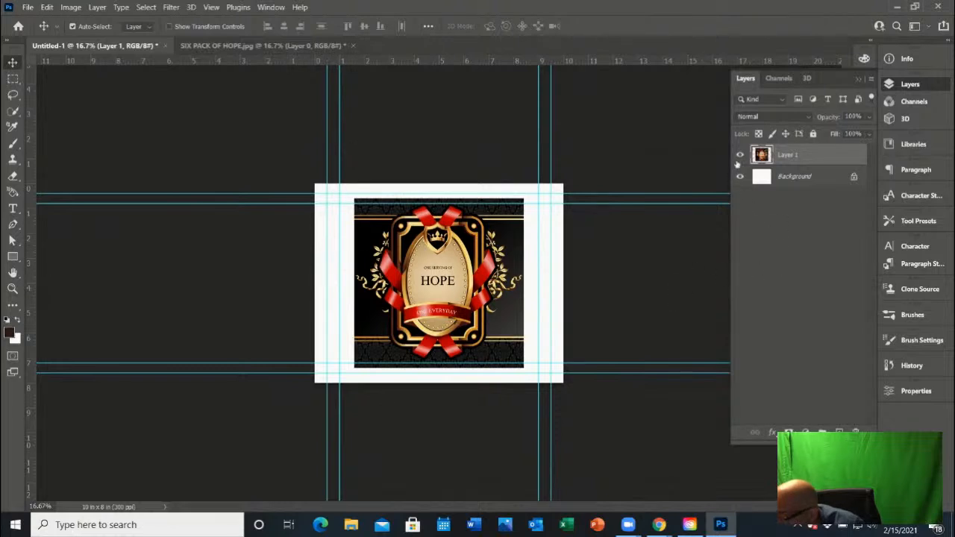
Hide and show again the HOPE image layer and the white Background layer, one after the other
click(739, 155)
click(739, 155)
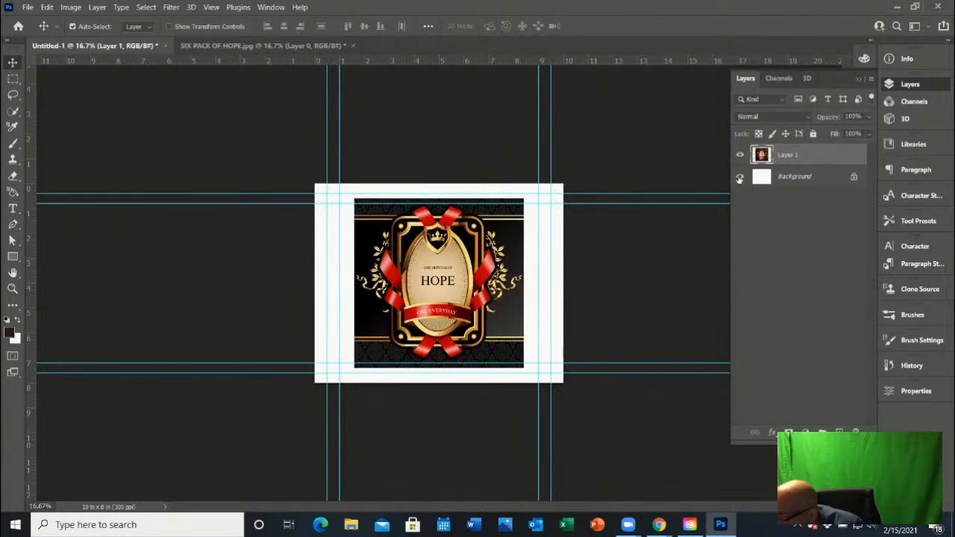
click(739, 177)
click(739, 177)
click(739, 176)
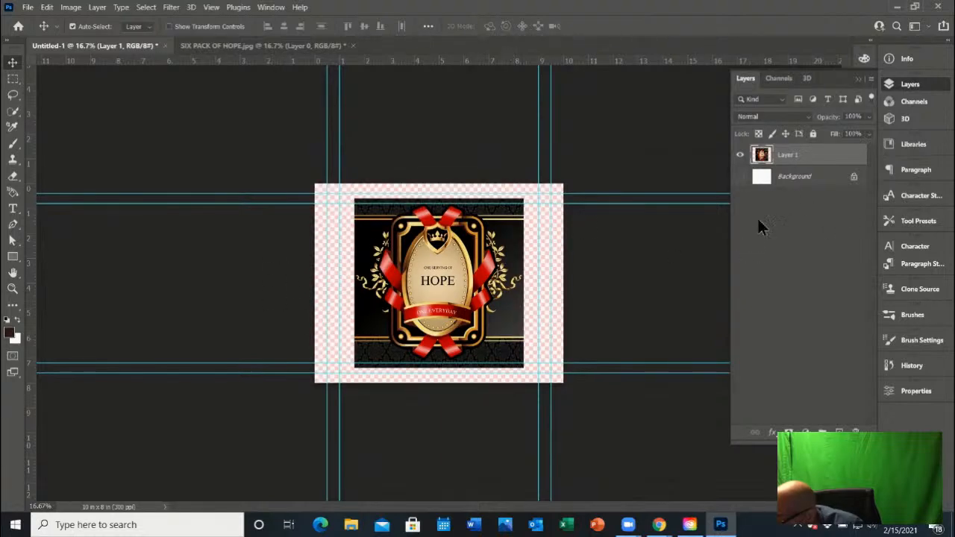
click(740, 176)
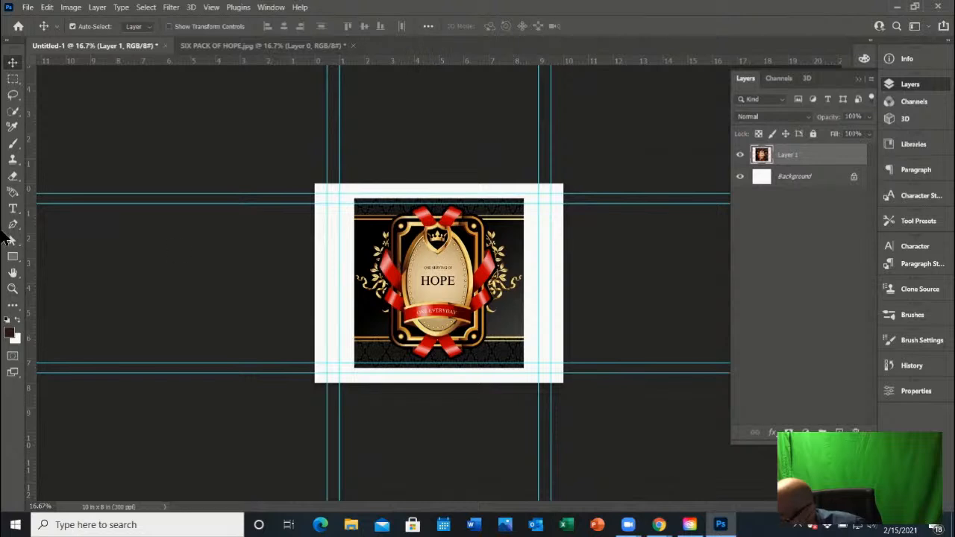
Switch to File Explorer and search the Pictures folder for jpg
click(350, 526)
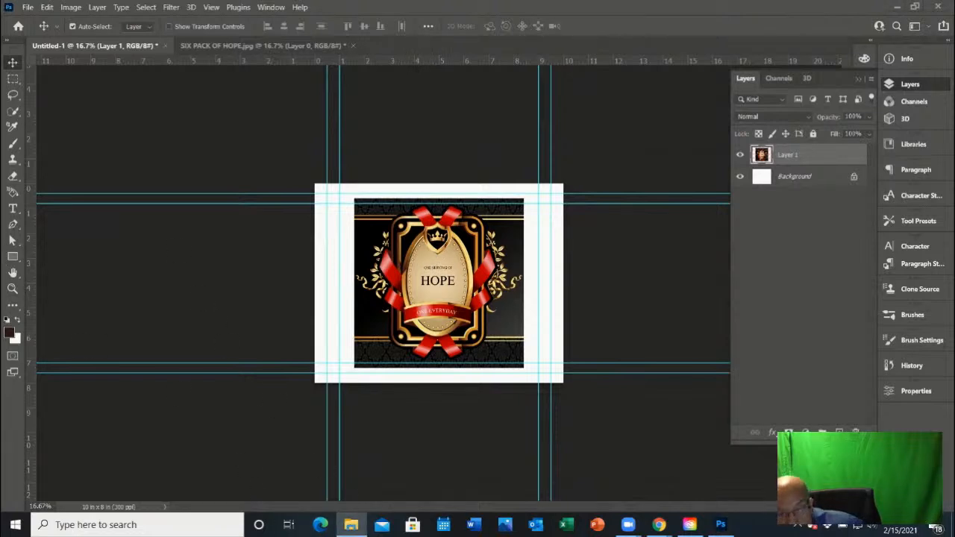
drag(954, 73, 316, 78)
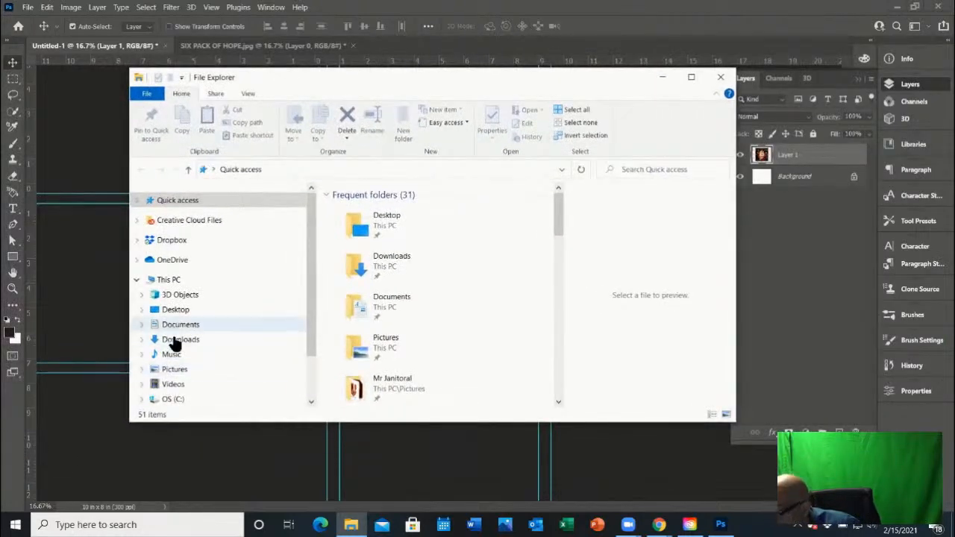
click(171, 370)
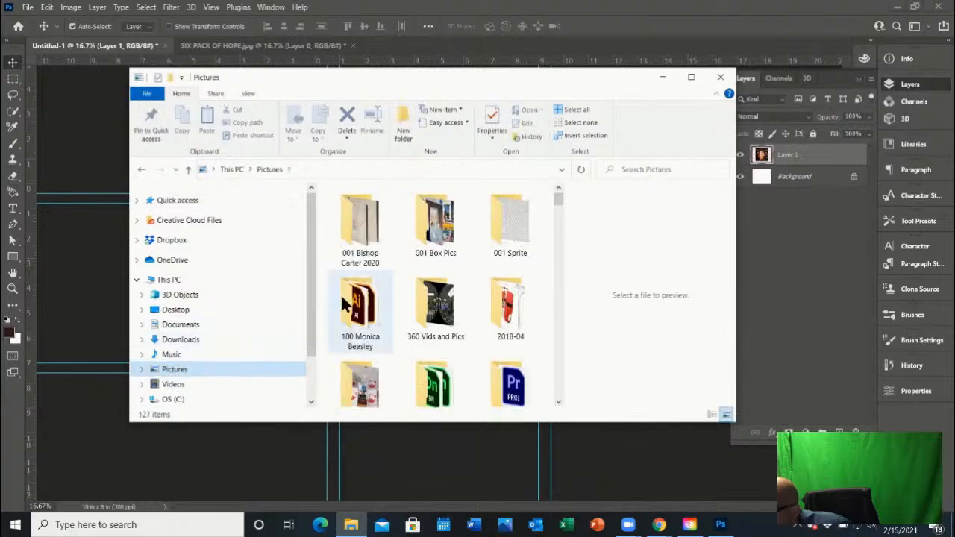
click(635, 170)
text(jpg)
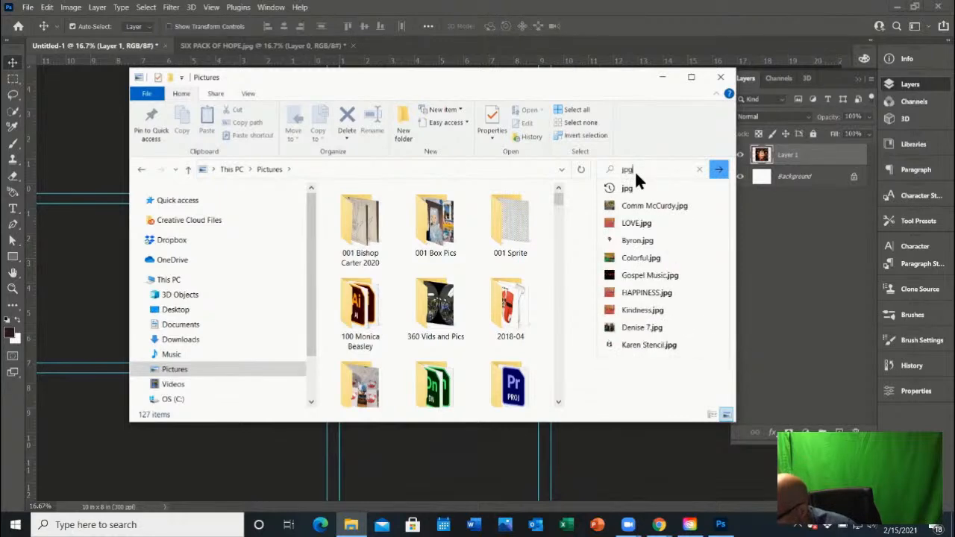
click(640, 185)
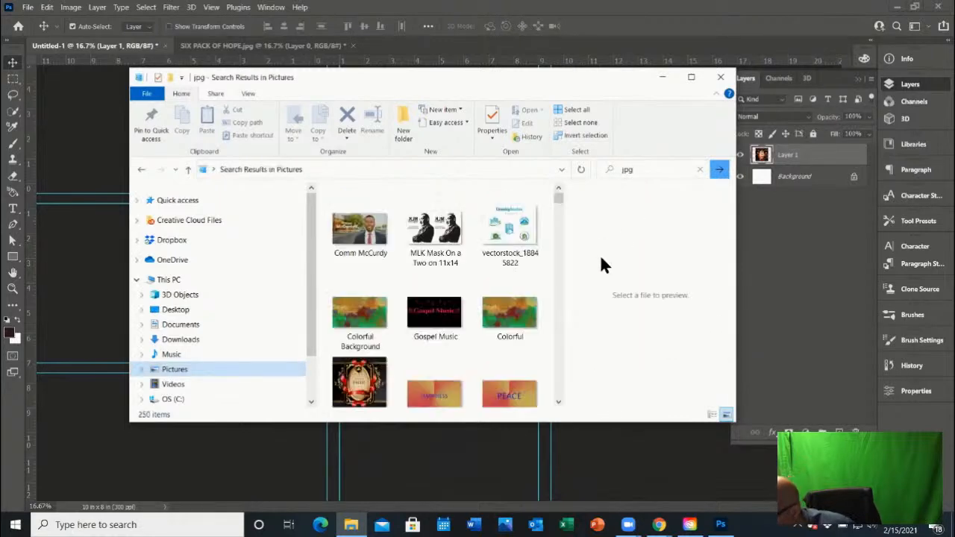
Place the Colorful image into the Untitled-1 document and move its layer beneath the HOPE image layer
click(501, 318)
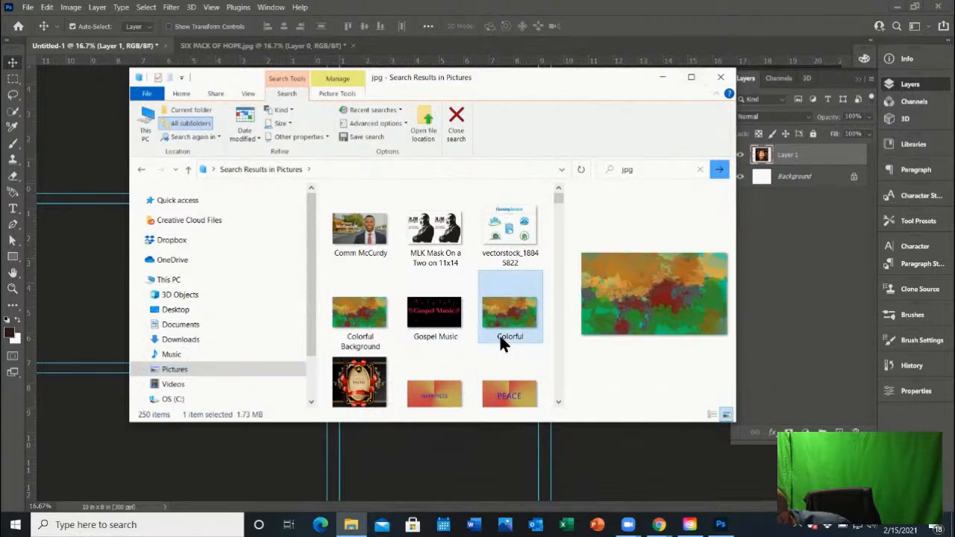
drag(504, 311, 99, 320)
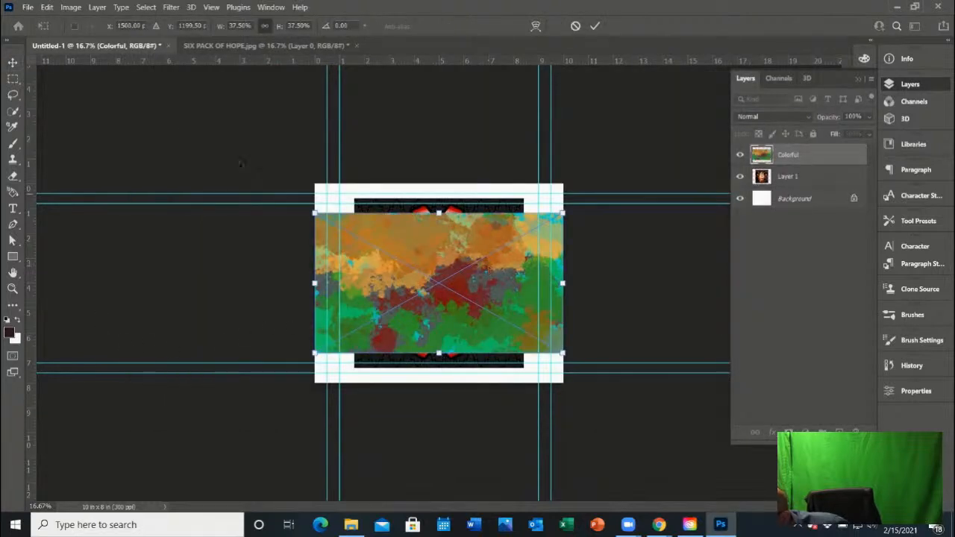
click(595, 26)
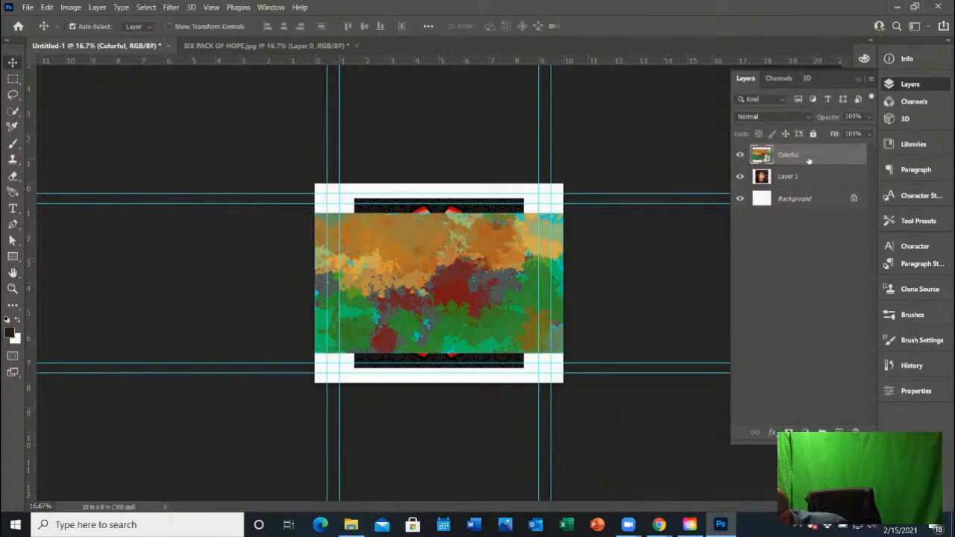
drag(809, 161, 809, 187)
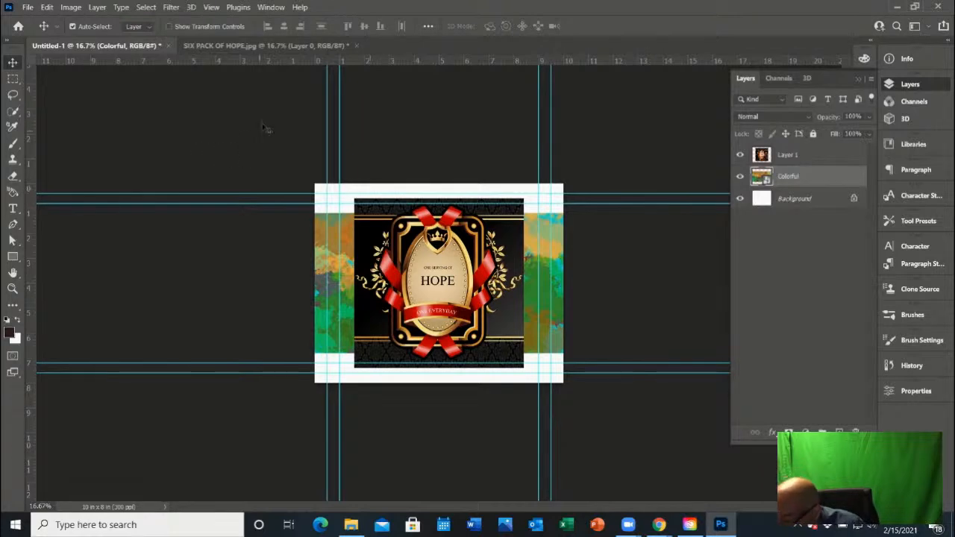
Open Photo Pactice .jpg from the recent files on the home screen
click(17, 27)
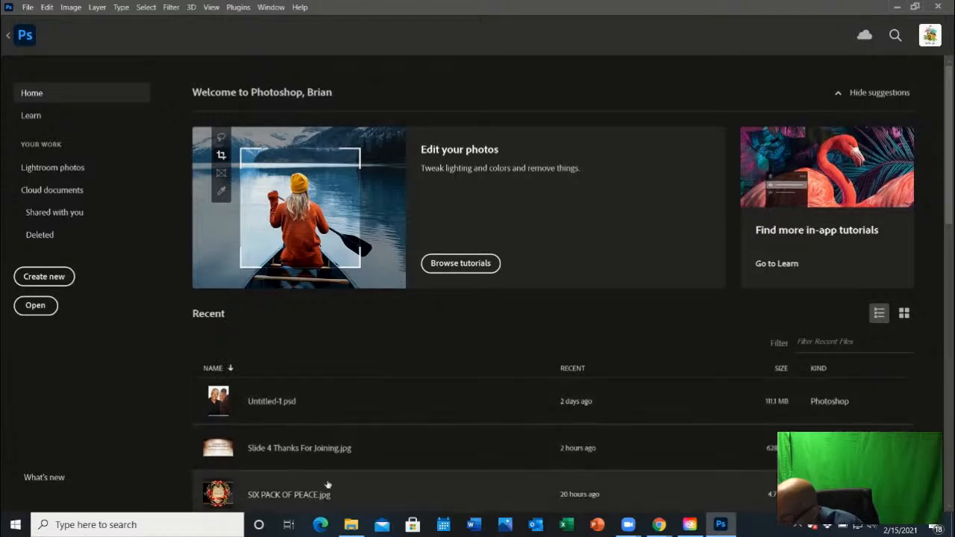
scroll(330, 477, down, 5)
scroll(330, 471, up, 5)
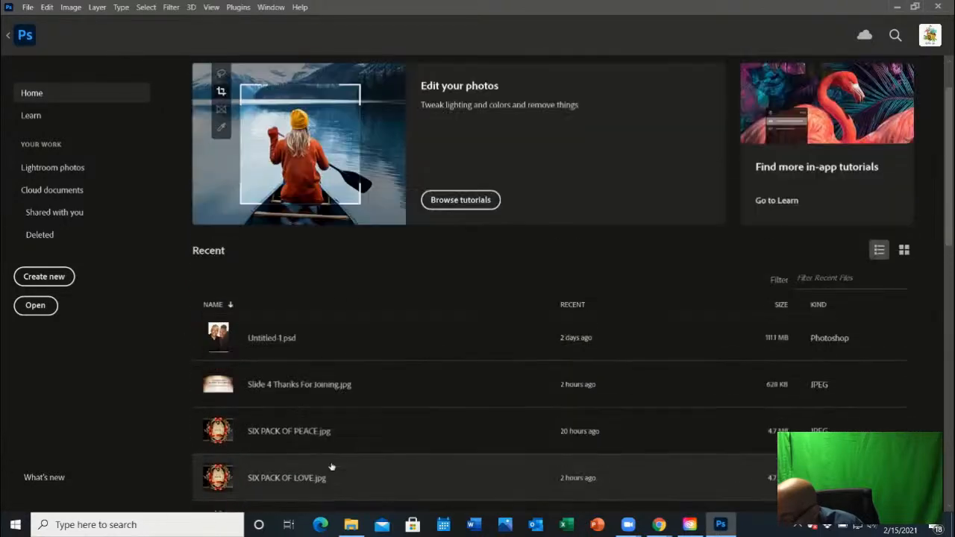
scroll(262, 443, down, 2)
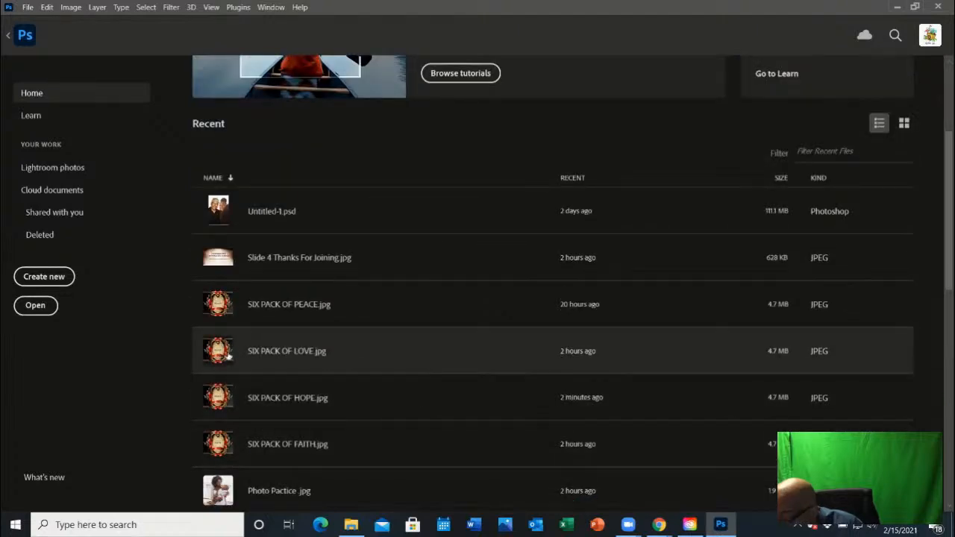
click(27, 37)
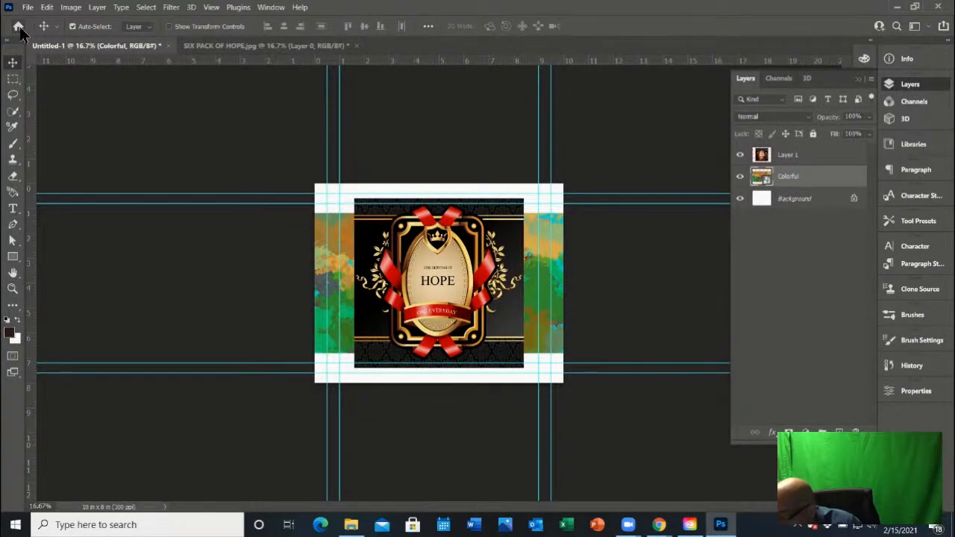
click(19, 28)
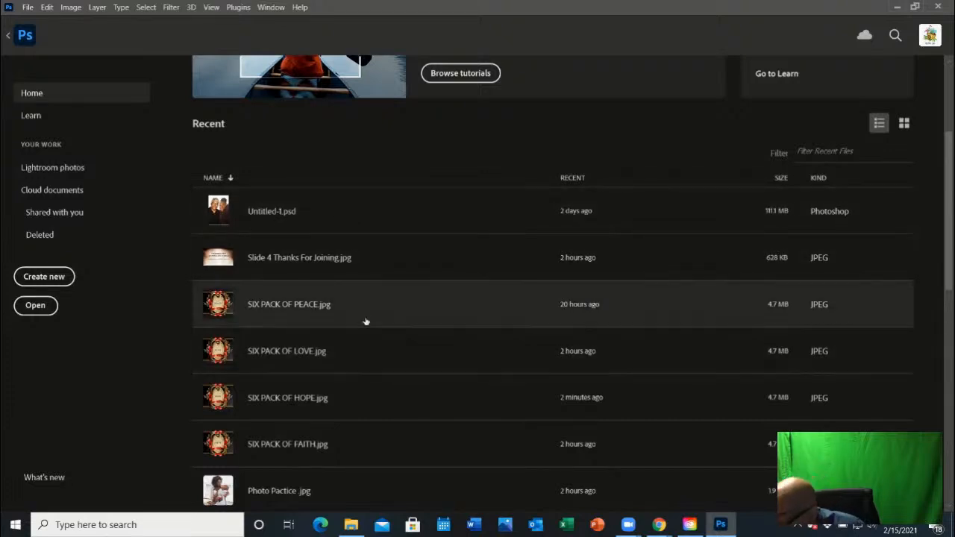
click(296, 494)
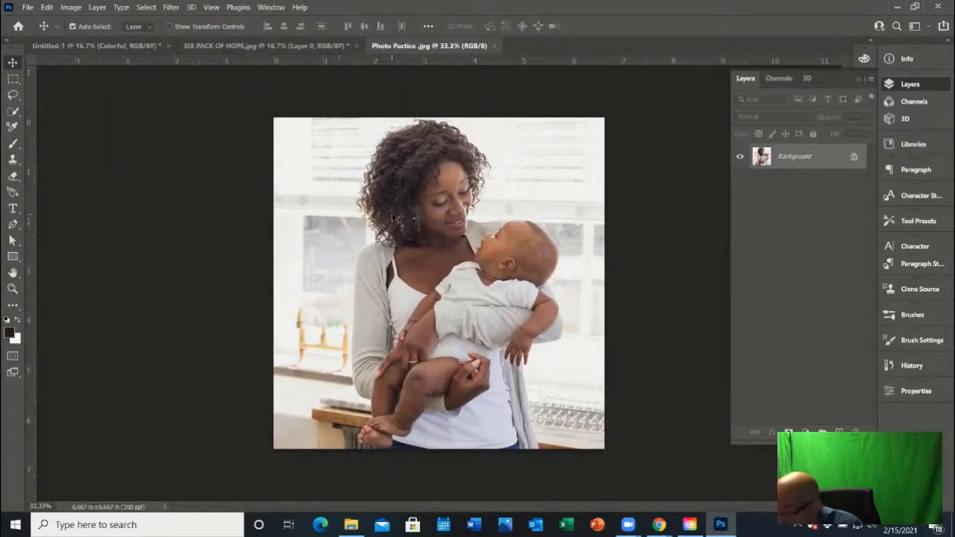
Copy the mother-and-baby photo into the Untitled-1 document and move its layer above the HOPE image layer
drag(449, 257, 437, 304)
click(477, 236)
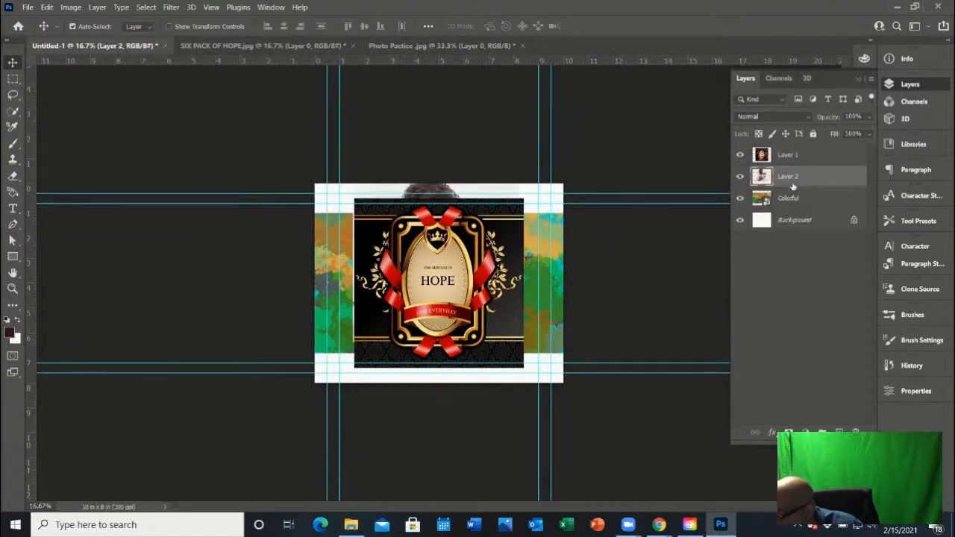
drag(811, 178, 803, 157)
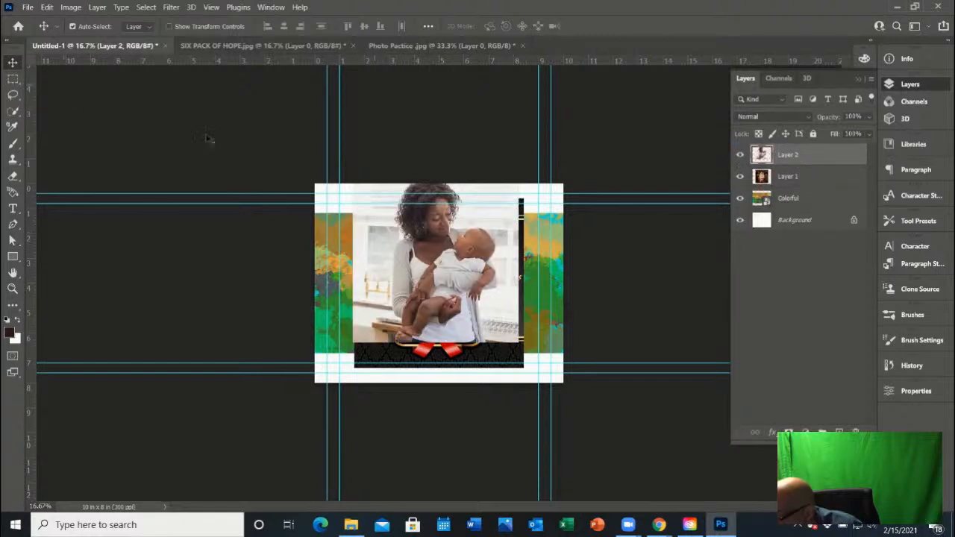
Arrange the images on the canvas: photo along the right edge, HOPE image along the left edge, Colorful image down to the bottom edge
drag(356, 255, 379, 268)
click(321, 340)
drag(322, 340, 325, 376)
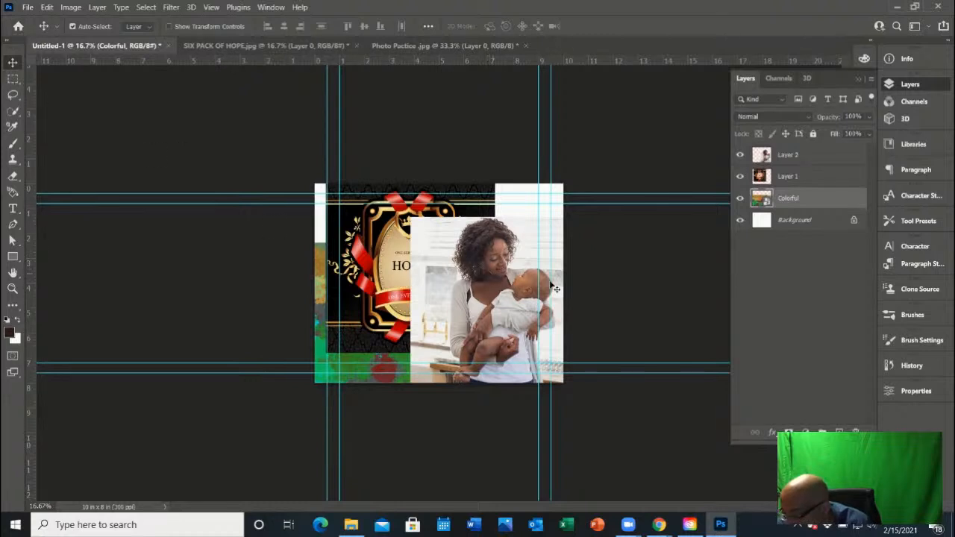
drag(431, 259, 452, 244)
drag(391, 285, 373, 282)
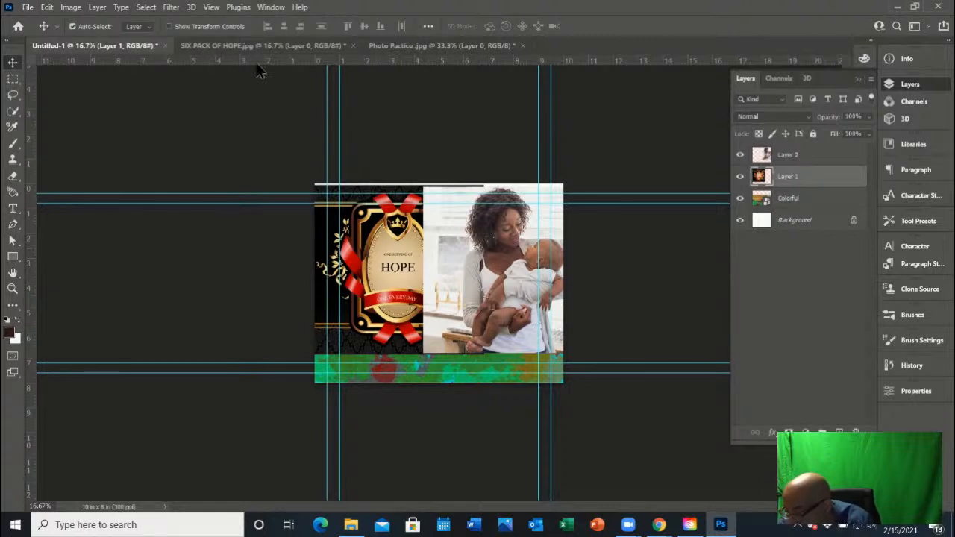
Move the HOPE image in SIX PACK OF HOPE.jpg back over its full canvas and return to the Untitled-1 document
click(353, 46)
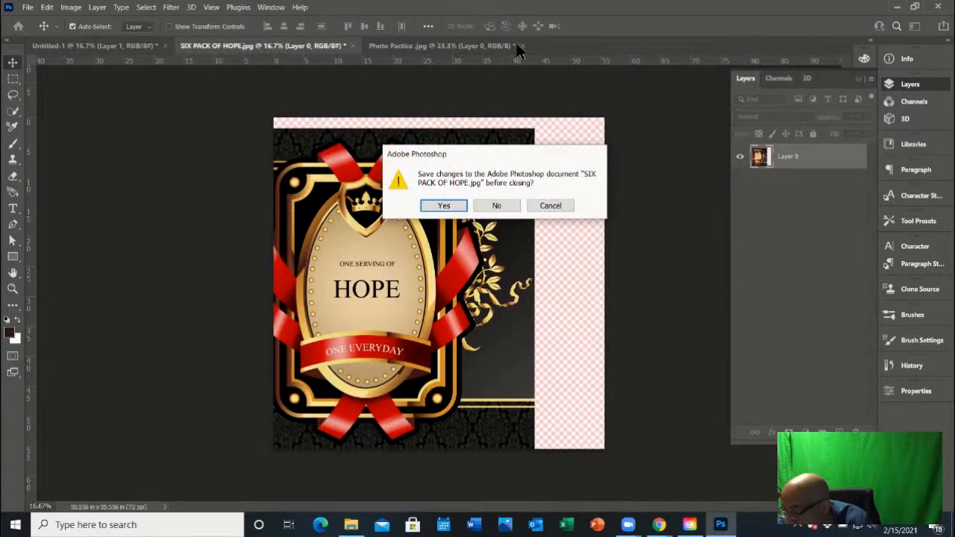
click(543, 206)
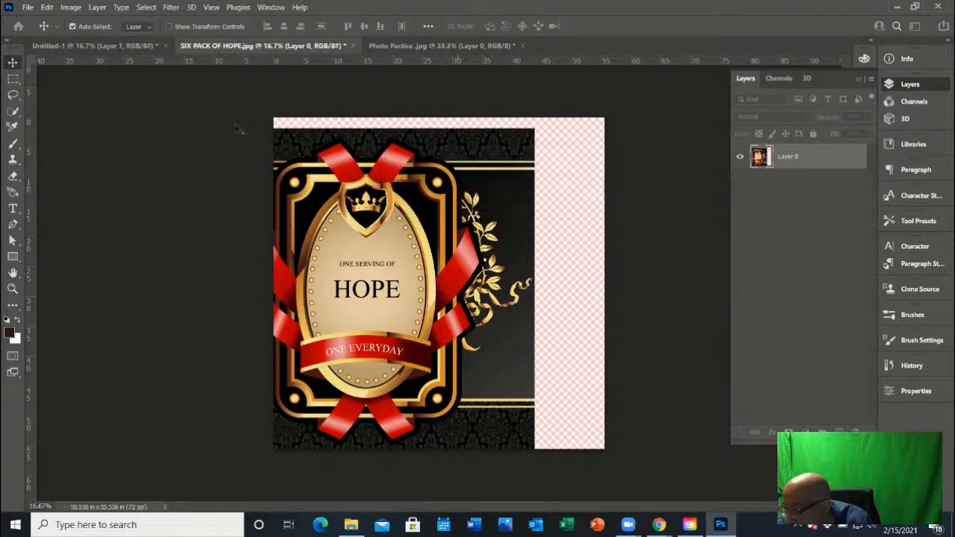
drag(345, 227, 411, 214)
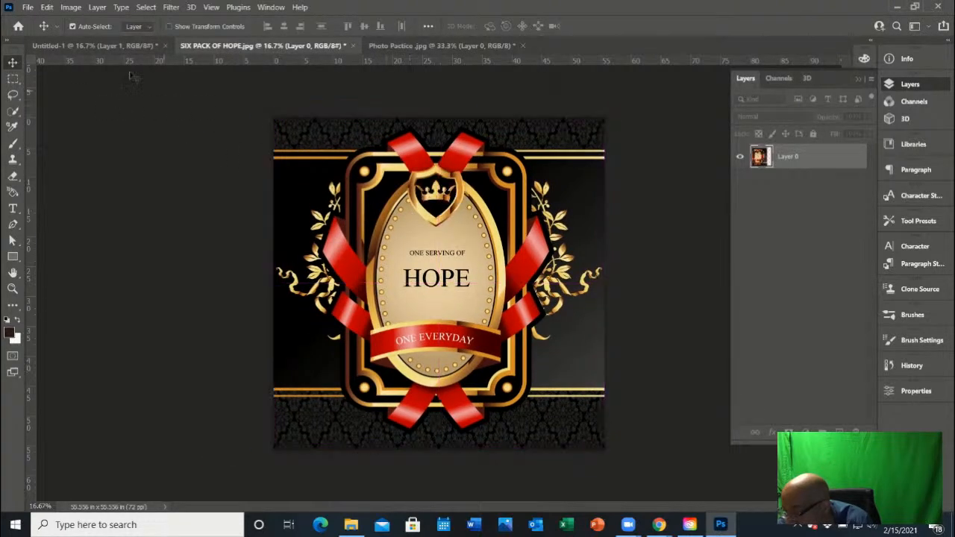
click(108, 45)
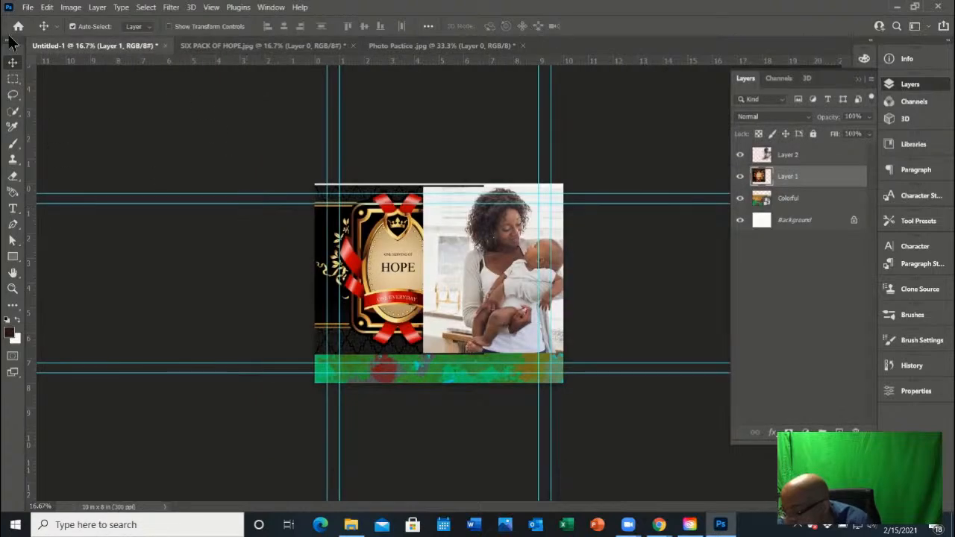
click(27, 6)
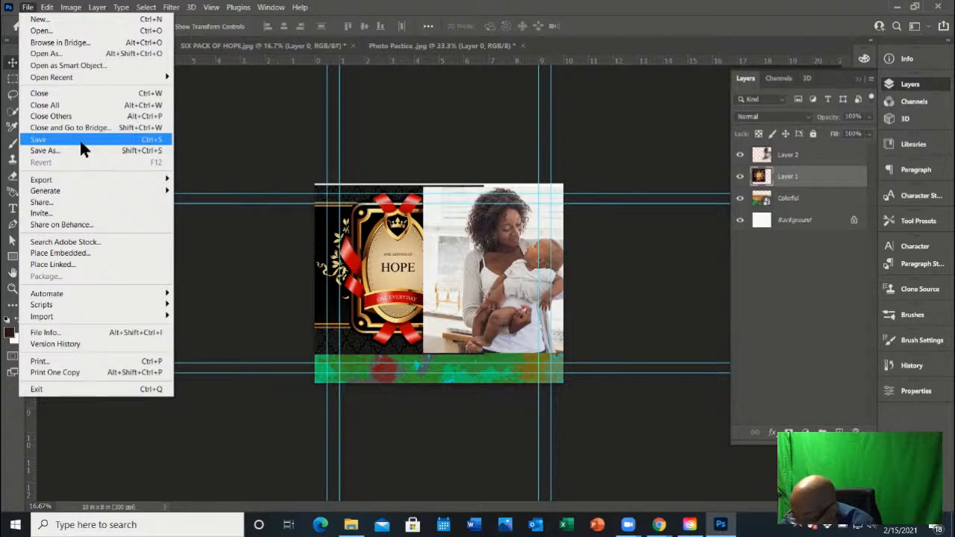
click(237, 132)
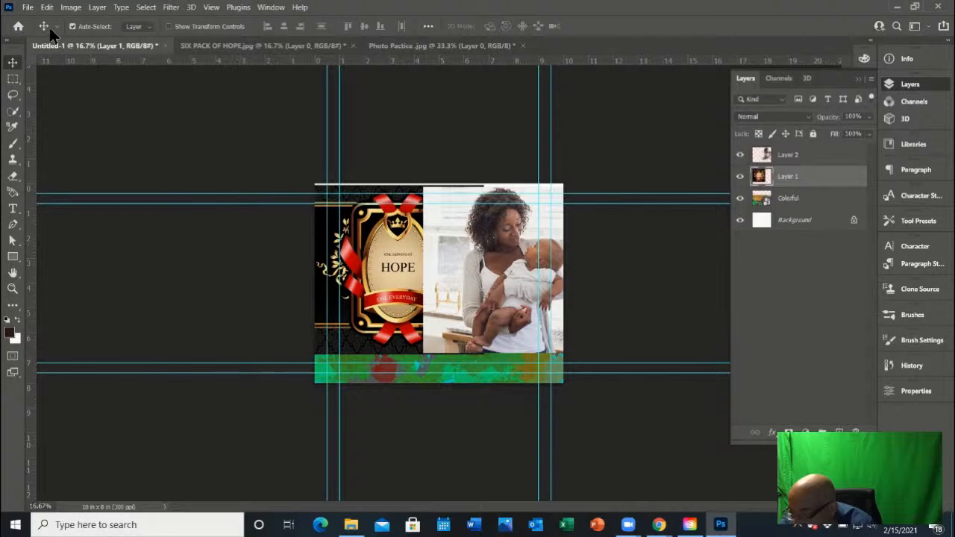
Return to the home screen with the recent files
click(18, 26)
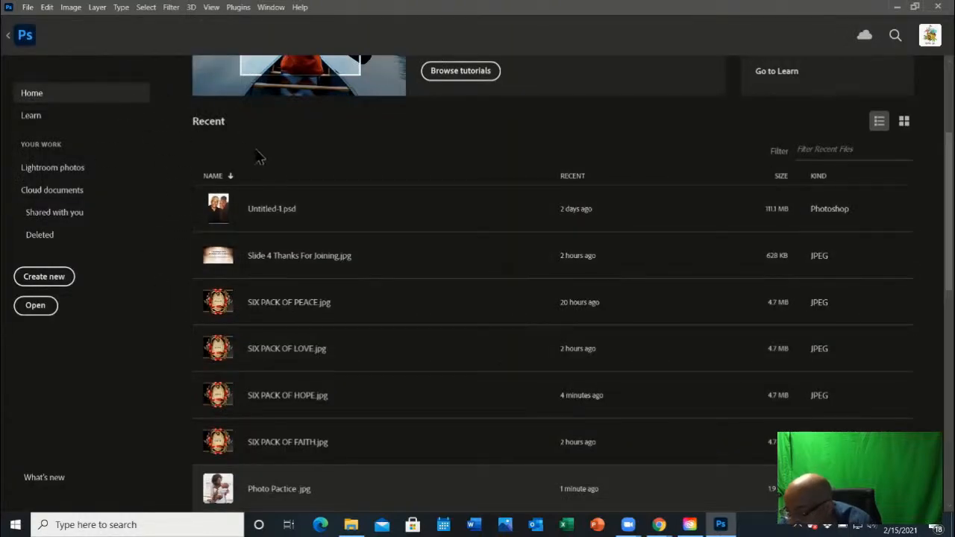
scroll(286, 166, up, 3)
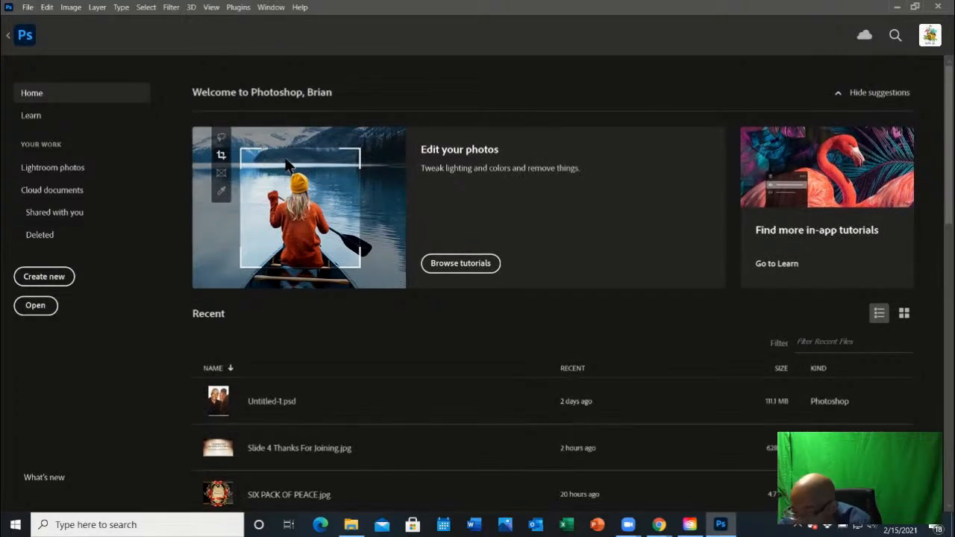